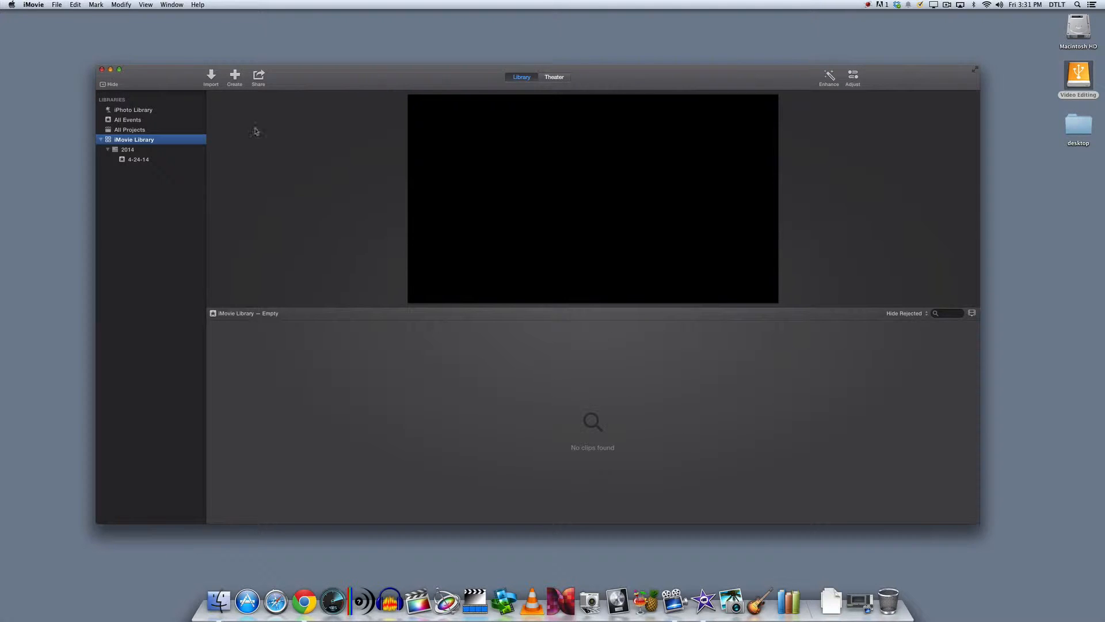
- Check the installed iMovie version in the program's About information and close it
{"action": "left_click", "coordinate": [35, 6]}
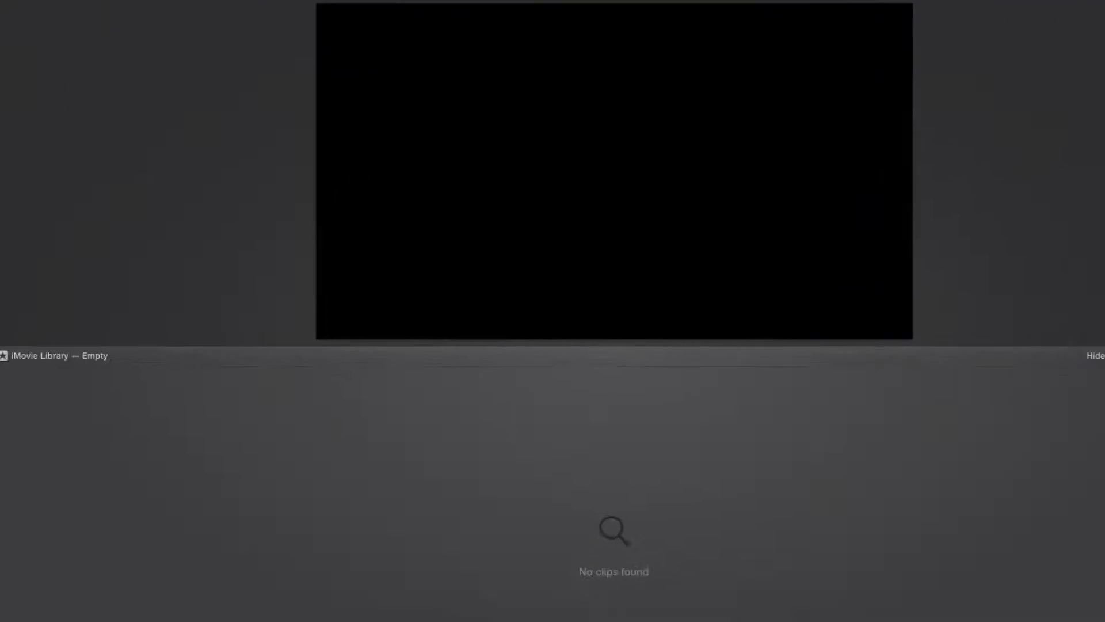
{"action": "left_click", "coordinate": [41, 15]}
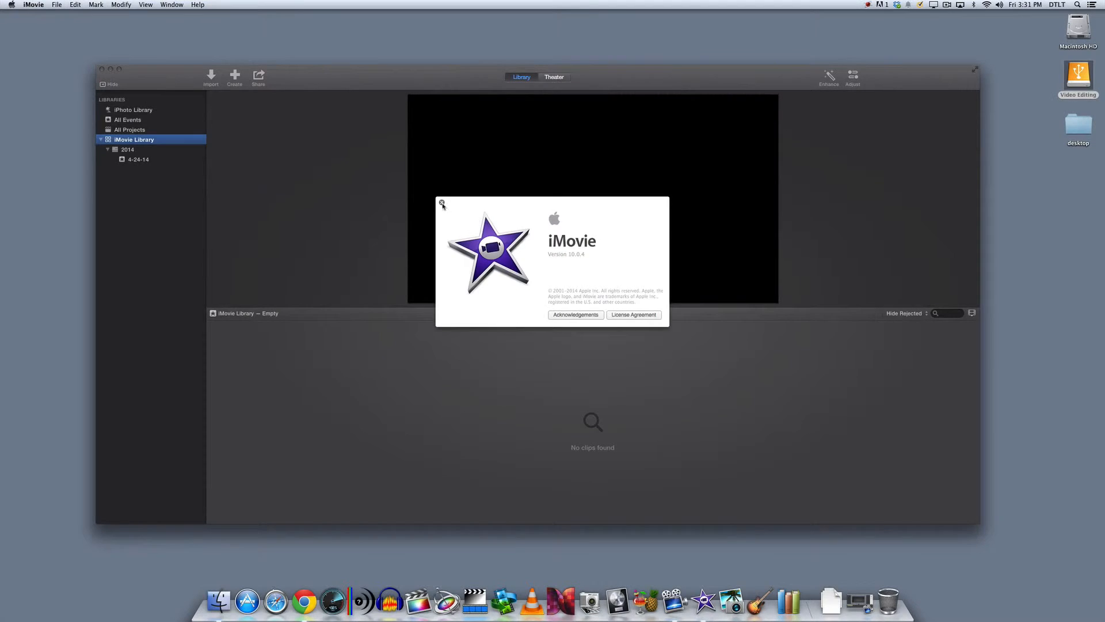
{"action": "left_click", "coordinate": [93, 77]}
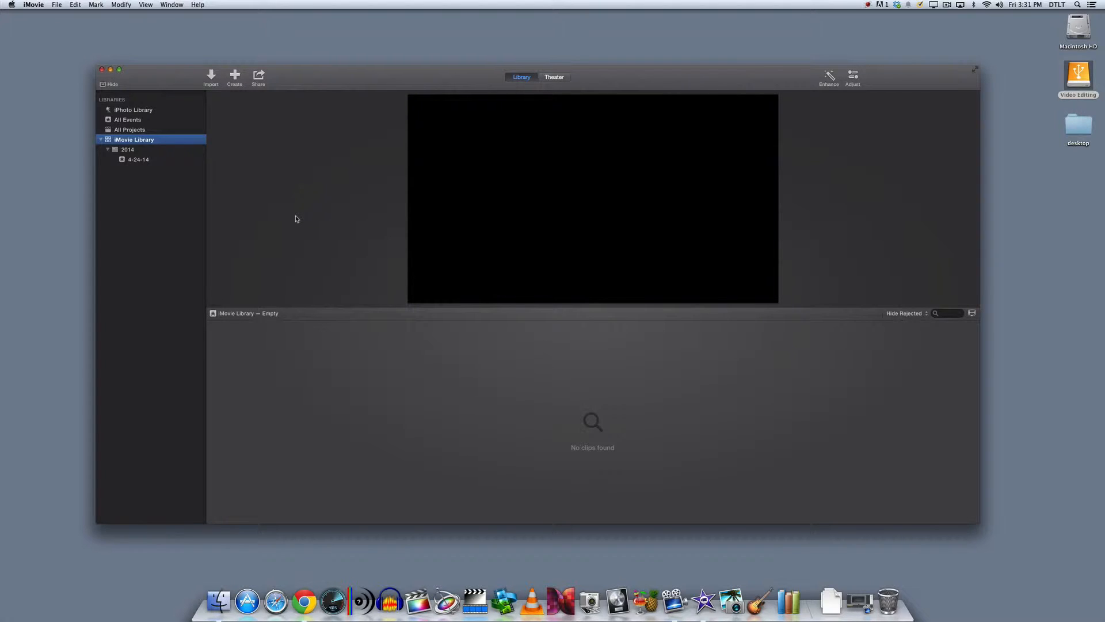
- Switch to Finder, check the contents of the Video Editing external drive, and close its window
{"action": "left_click", "coordinate": [1080, 81]}
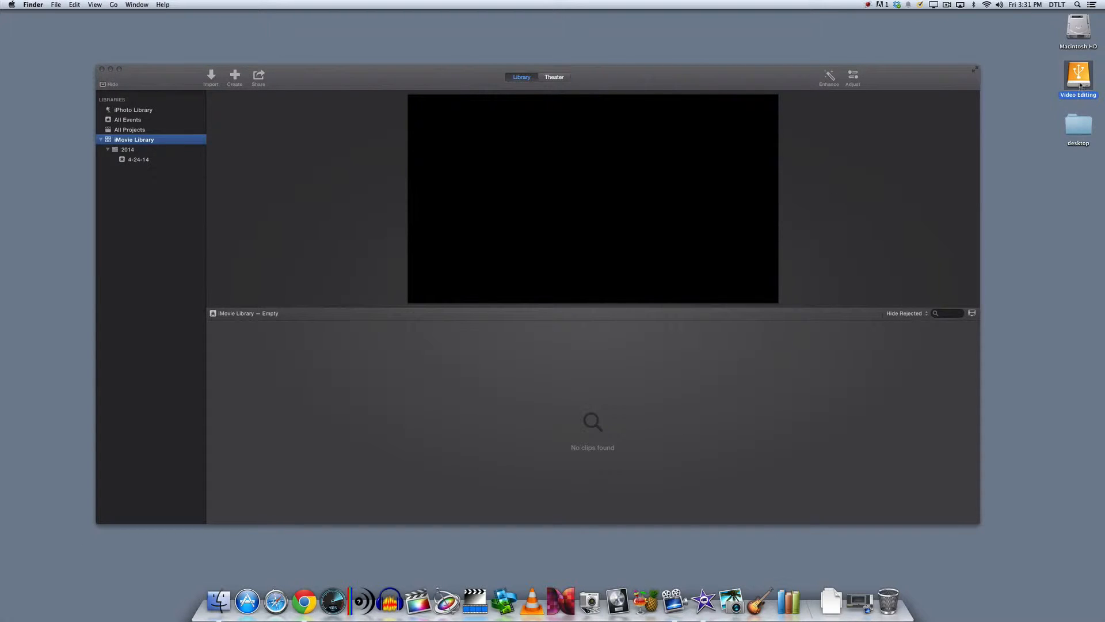
{"action": "double_click", "coordinate": [1079, 76]}
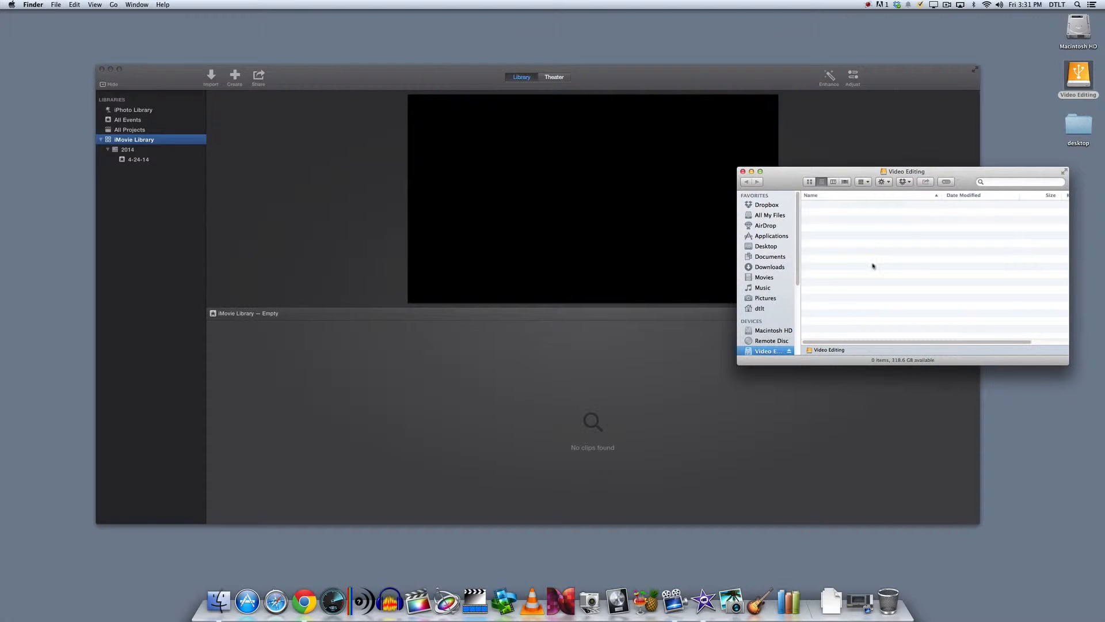
{"action": "left_click", "coordinate": [742, 172]}
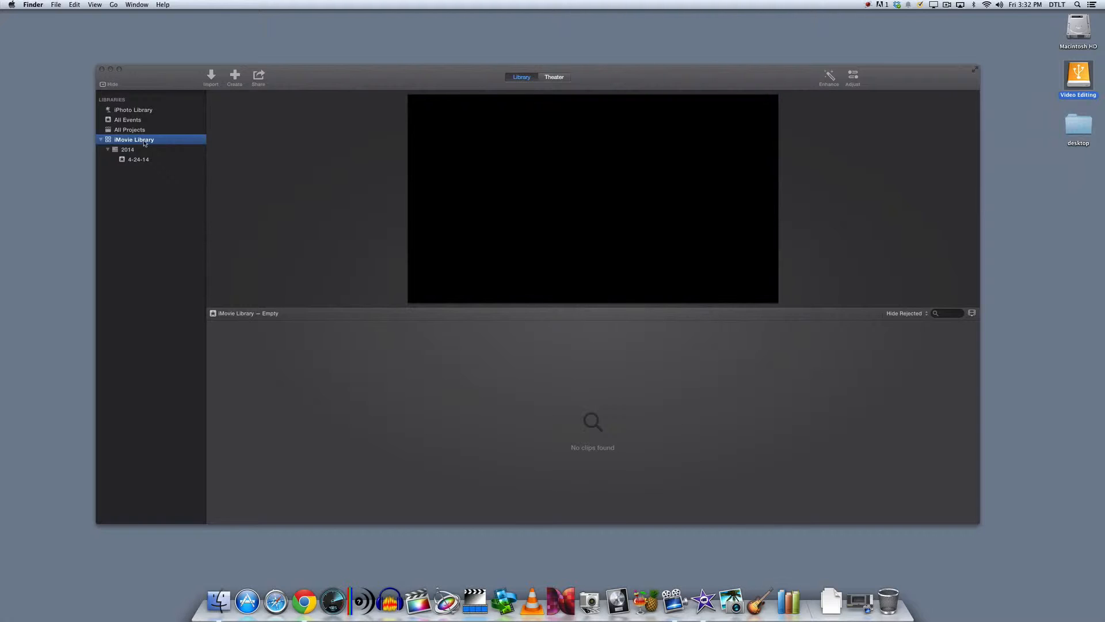
- Return to iMovie and start a new library, naming it with the owner's first name followed by "iMovie Library"
{"action": "left_click", "coordinate": [144, 78]}
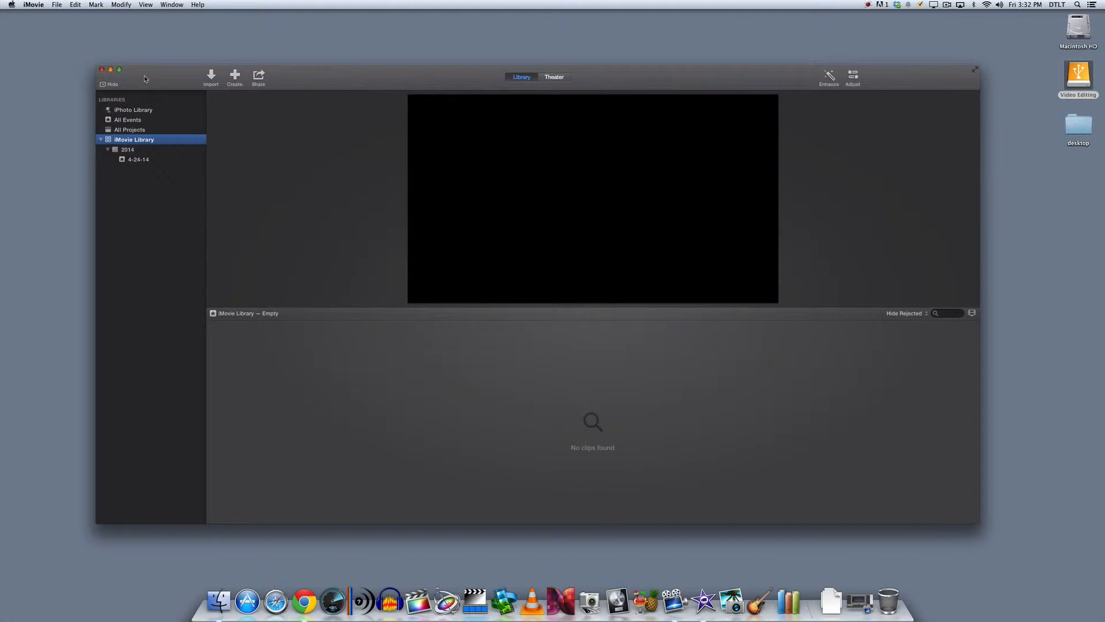
{"action": "left_click", "coordinate": [58, 5]}
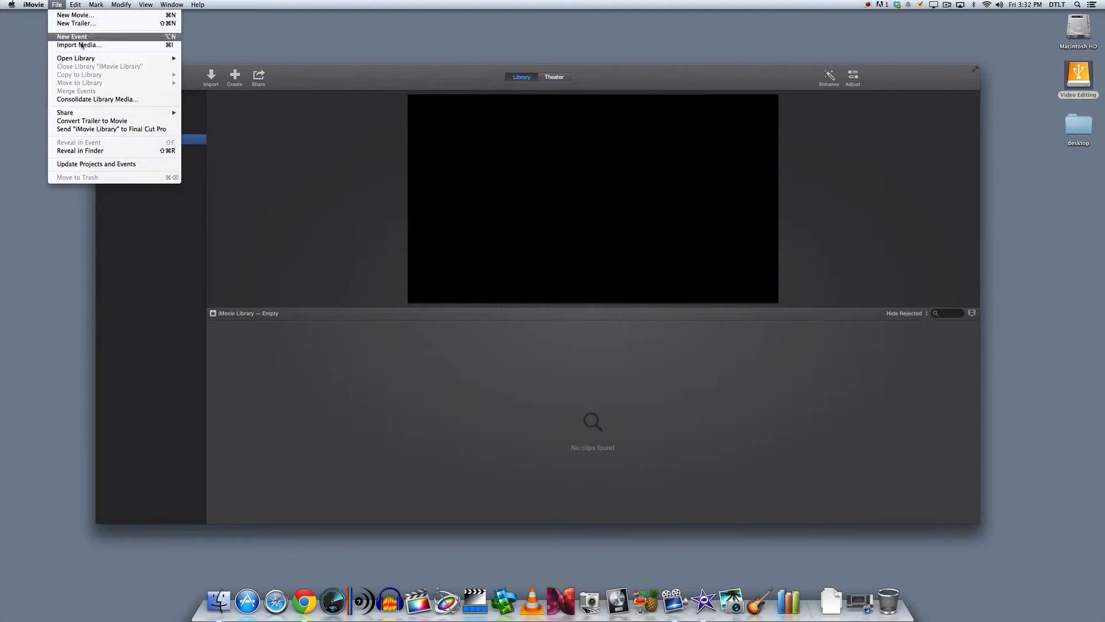
{"action": "mouse_move", "coordinate": [88, 61]}
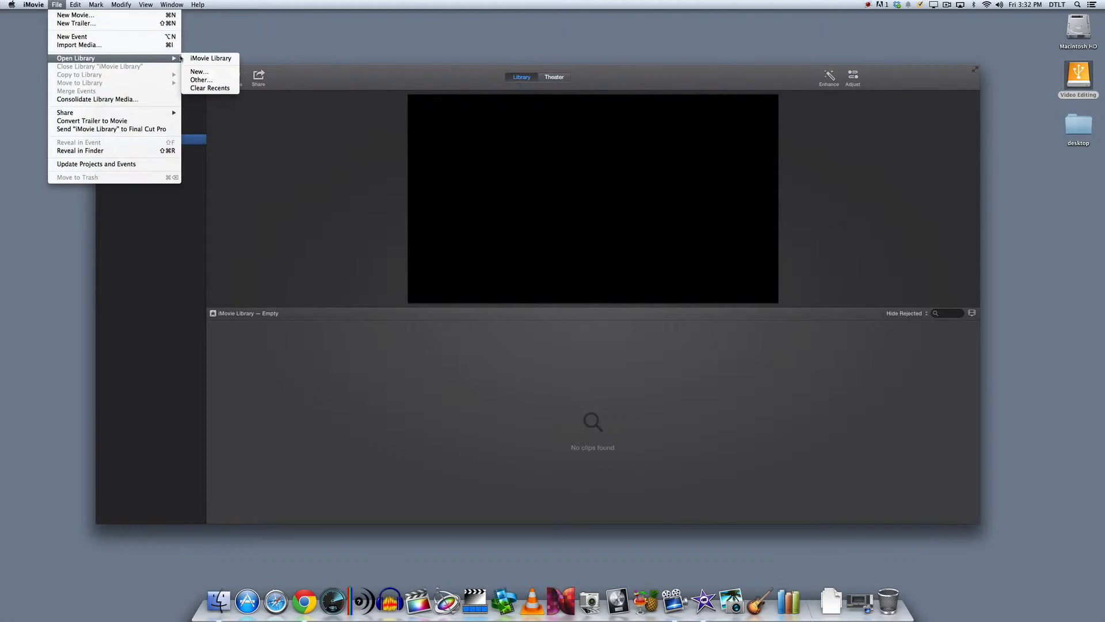
{"action": "left_click", "coordinate": [206, 72]}
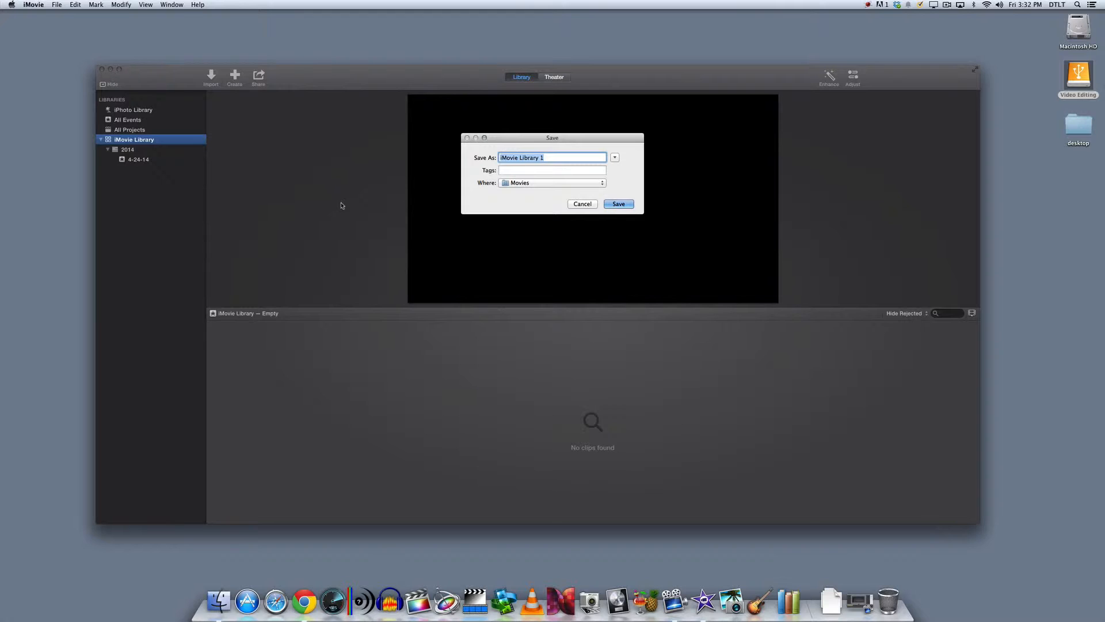
{"action": "type", "text": "Andys iMovie Library"}
- Choose the Video Editing drive as the location and save the new library there
{"action": "left_click", "coordinate": [535, 184]}
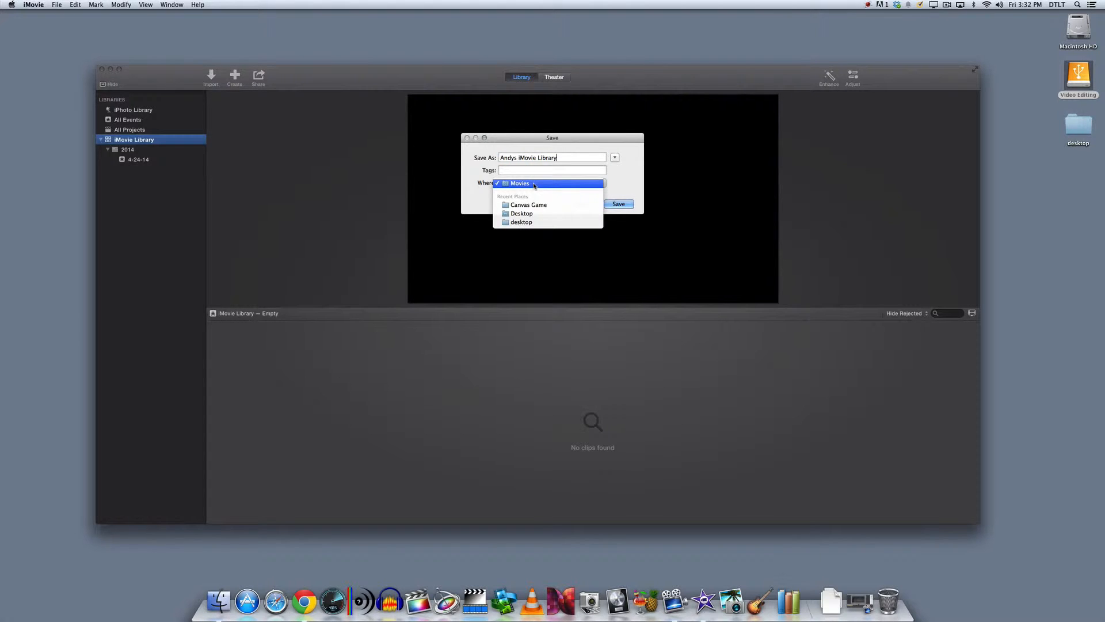
{"action": "left_click", "coordinate": [534, 185]}
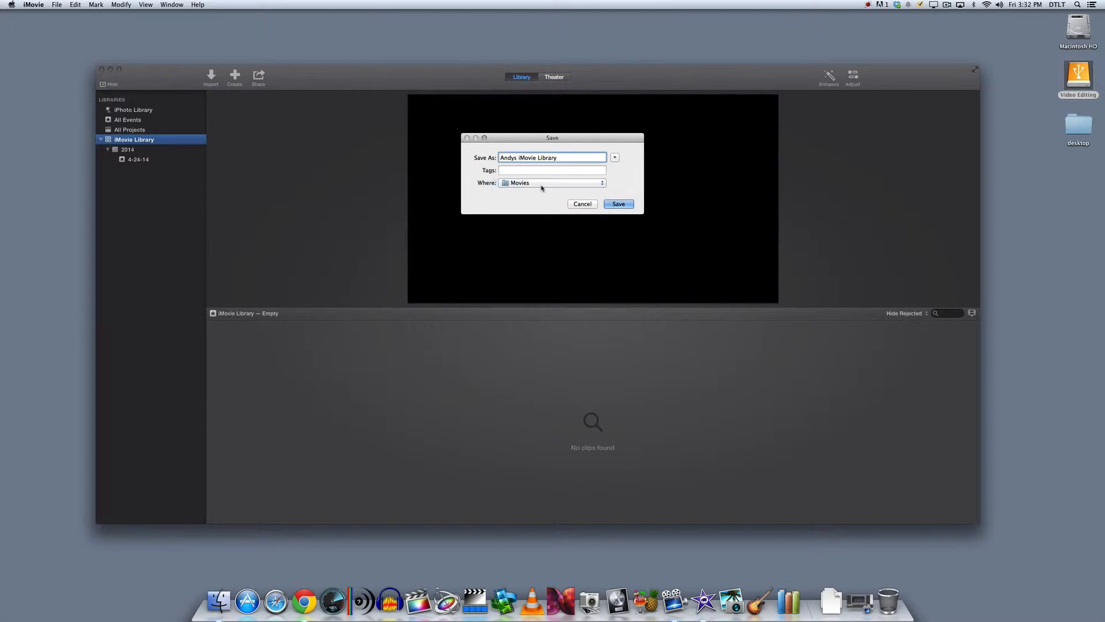
{"action": "left_click", "coordinate": [615, 158]}
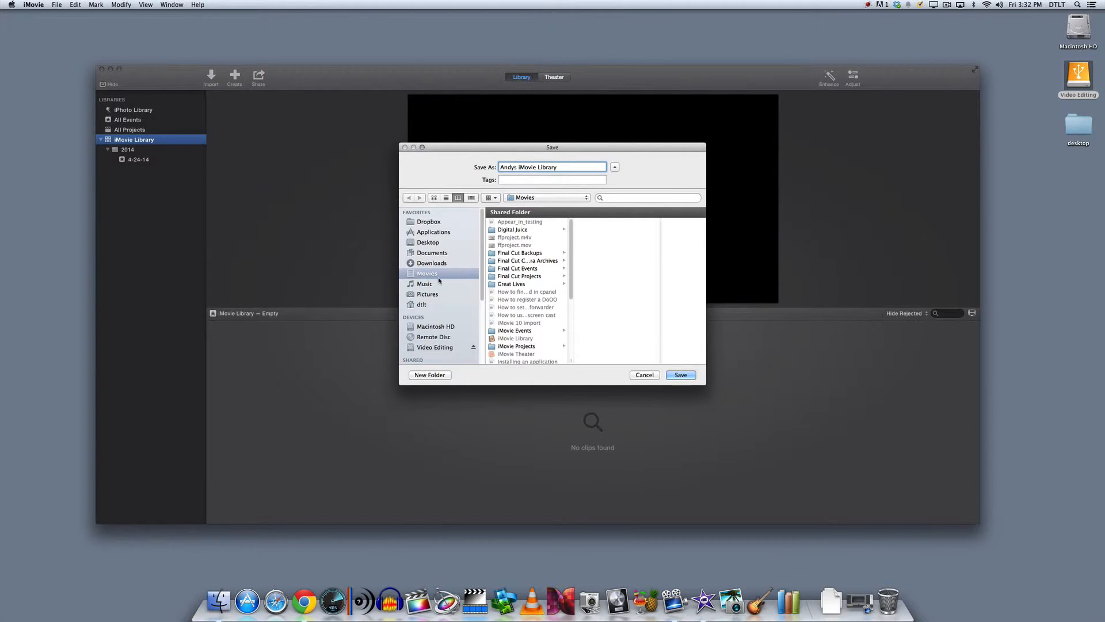
{"action": "scroll", "coordinate": [438, 280], "scroll_direction": "down", "scroll_amount": 5}
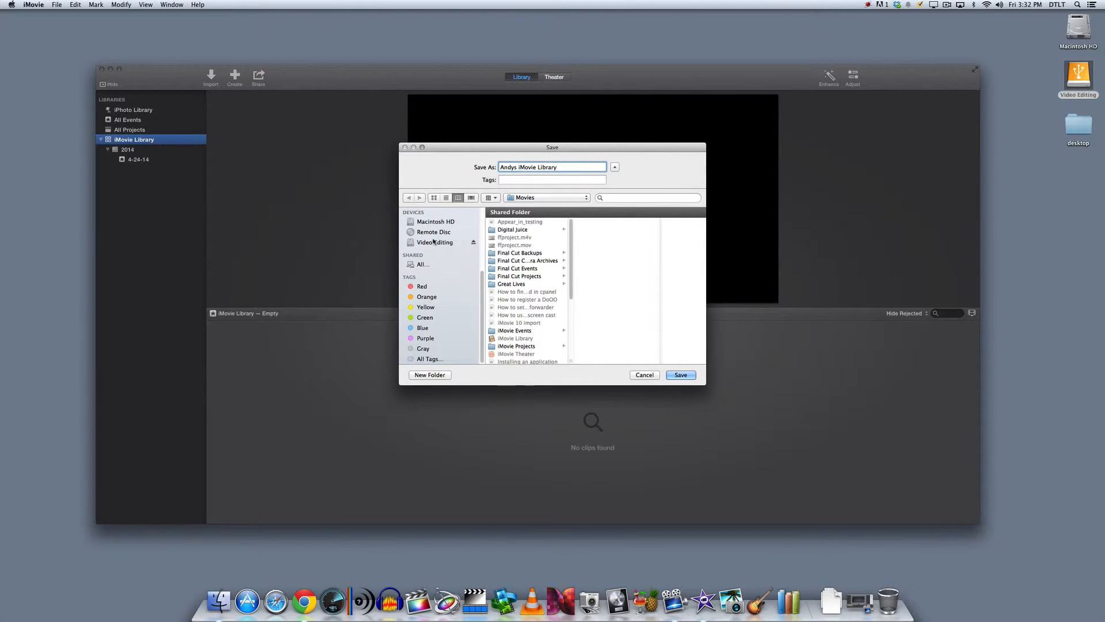
{"action": "left_click", "coordinate": [432, 244]}
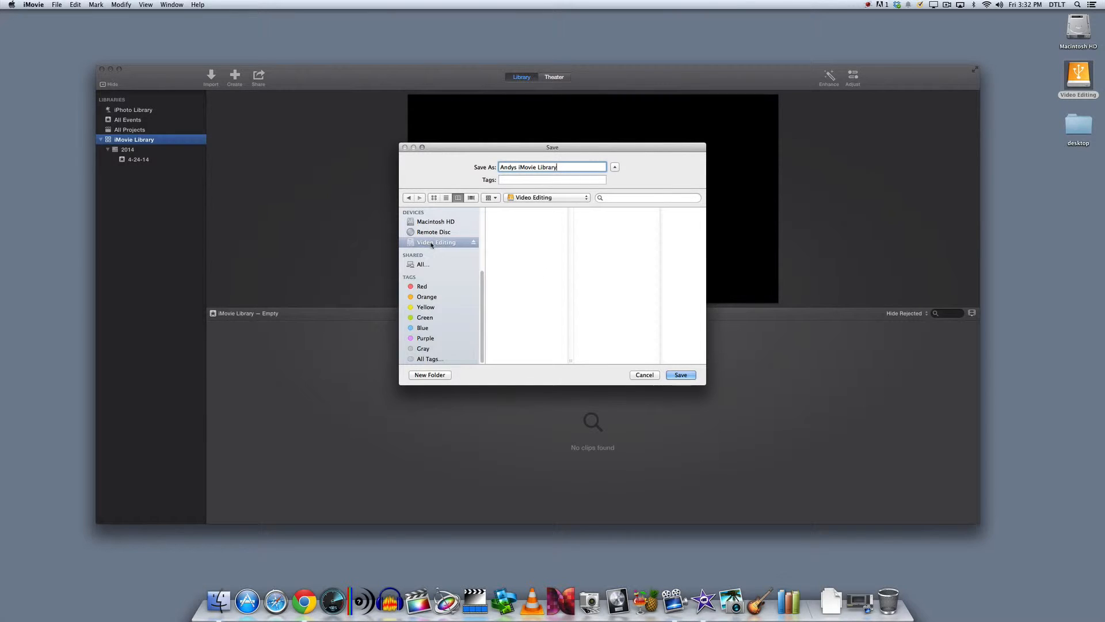
{"action": "left_click", "coordinate": [680, 376]}
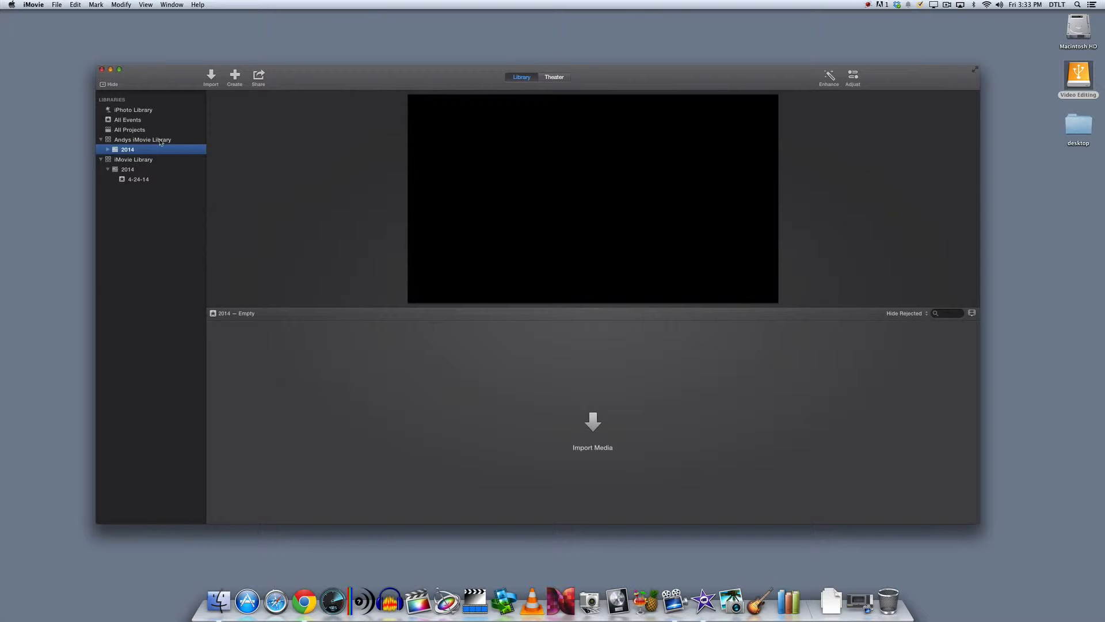
- Expand the 2014 group in the new library and view its 7-11-14 event and the library itself
{"action": "left_click", "coordinate": [107, 149]}
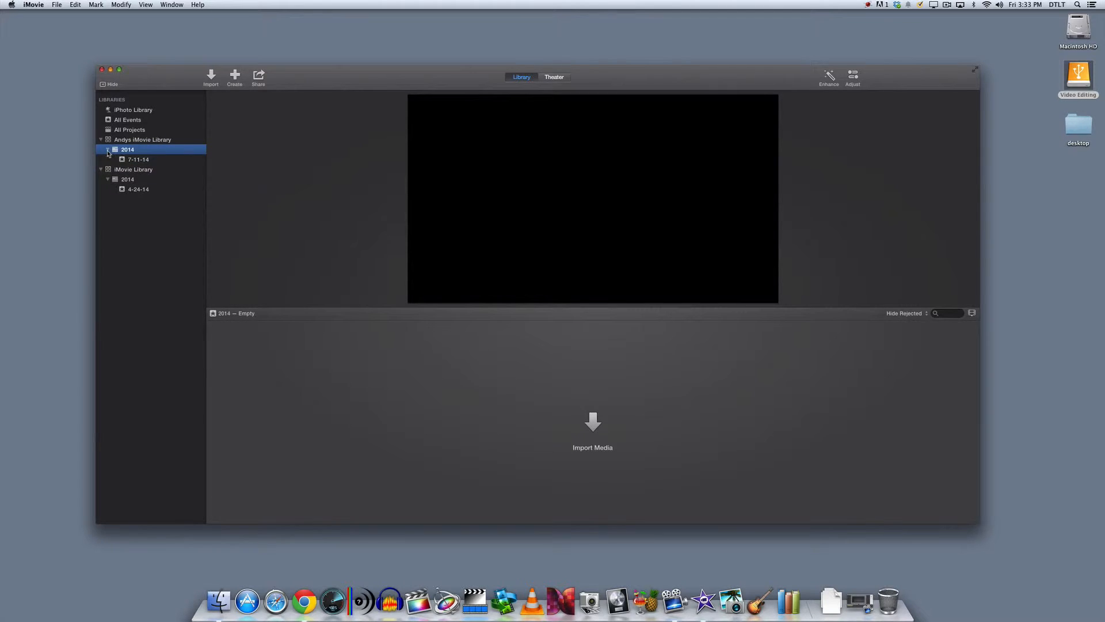
{"action": "left_click", "coordinate": [142, 164]}
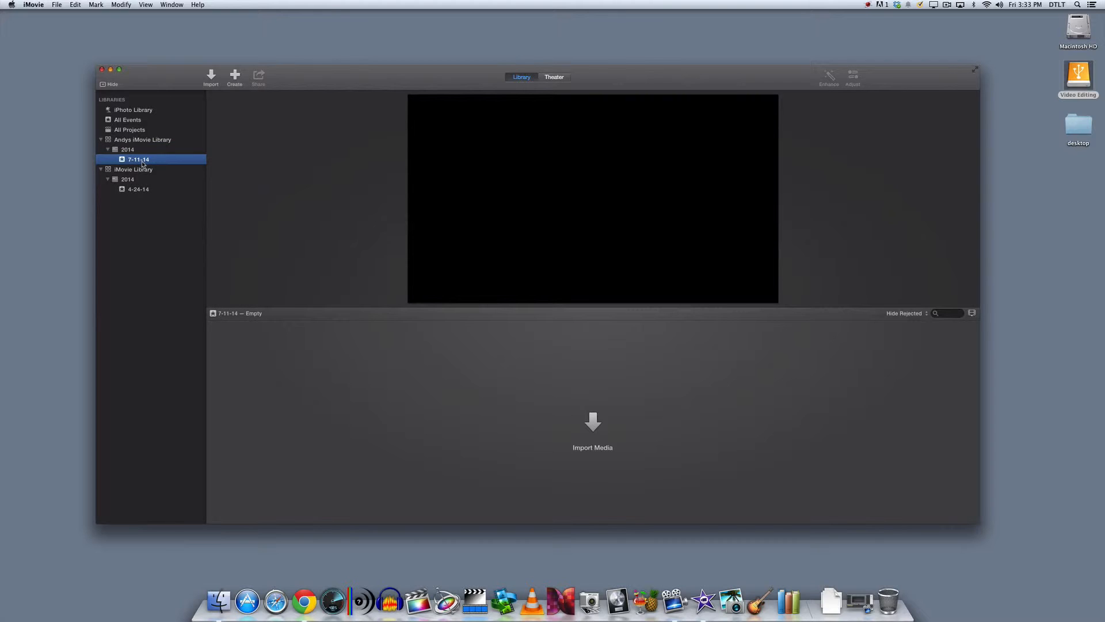
{"action": "left_click", "coordinate": [138, 142]}
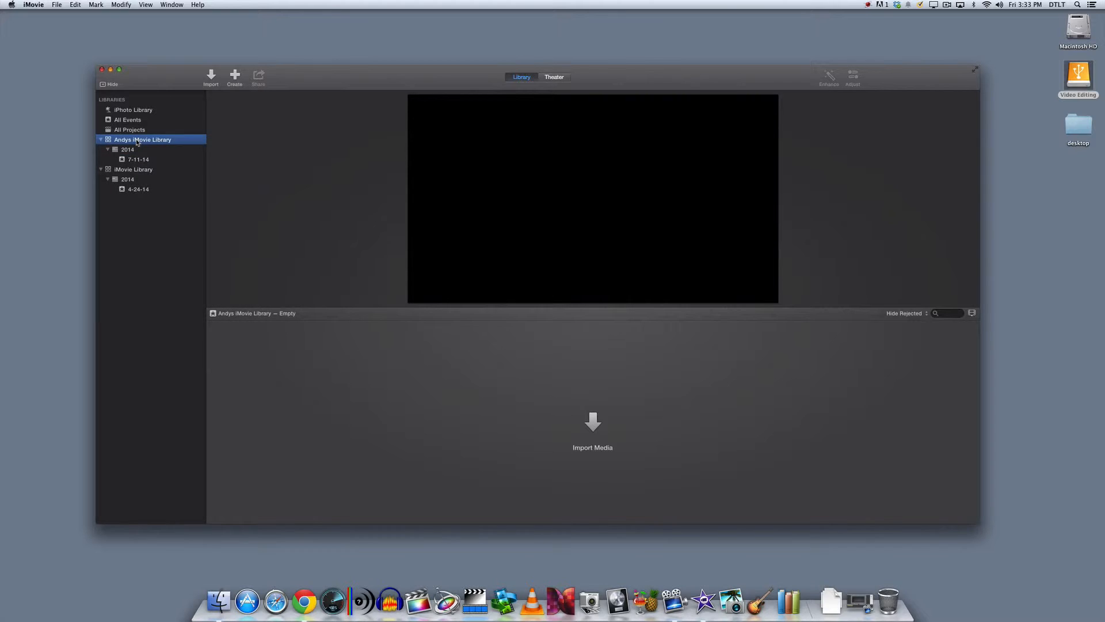
- Close the default "iMovie Library" so only the new library stays open
{"action": "left_click", "coordinate": [130, 172]}
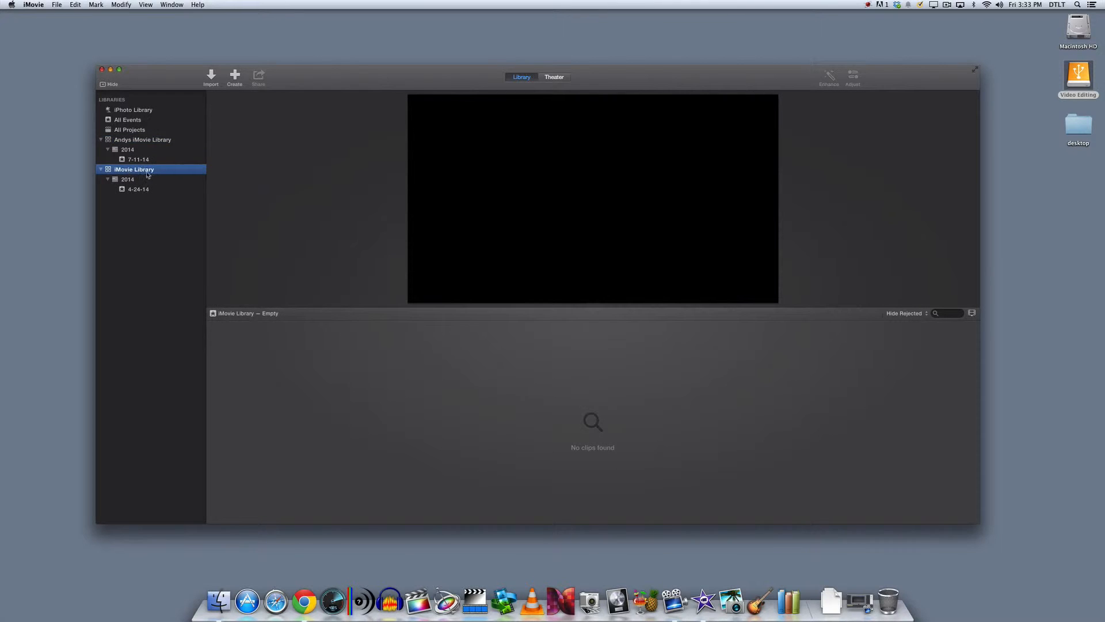
{"action": "right_click", "coordinate": [141, 172]}
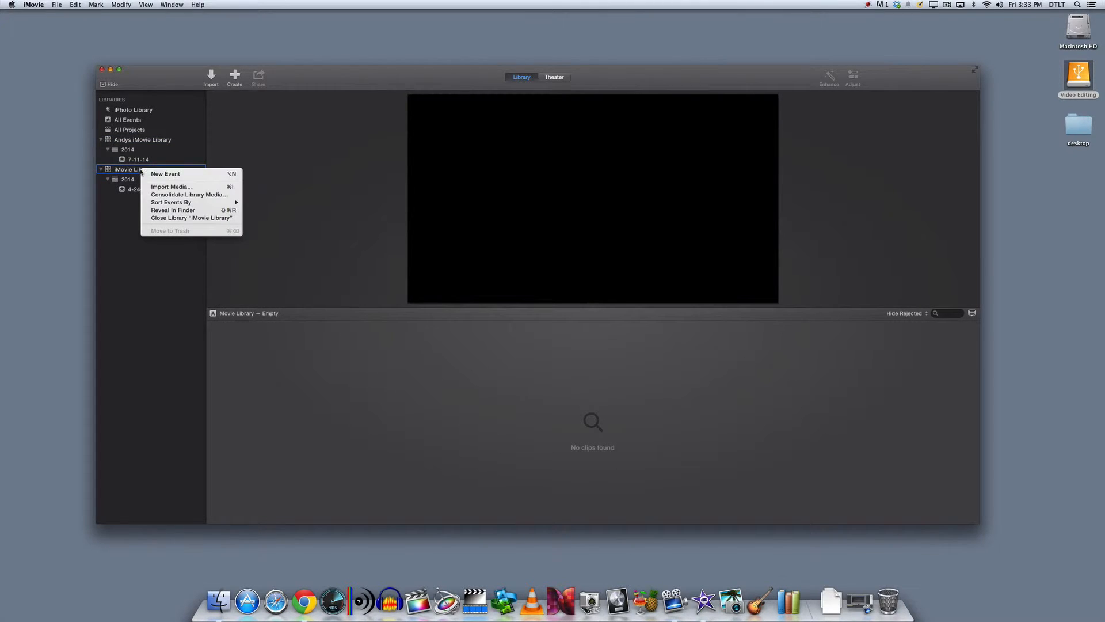
{"action": "left_click", "coordinate": [175, 218]}
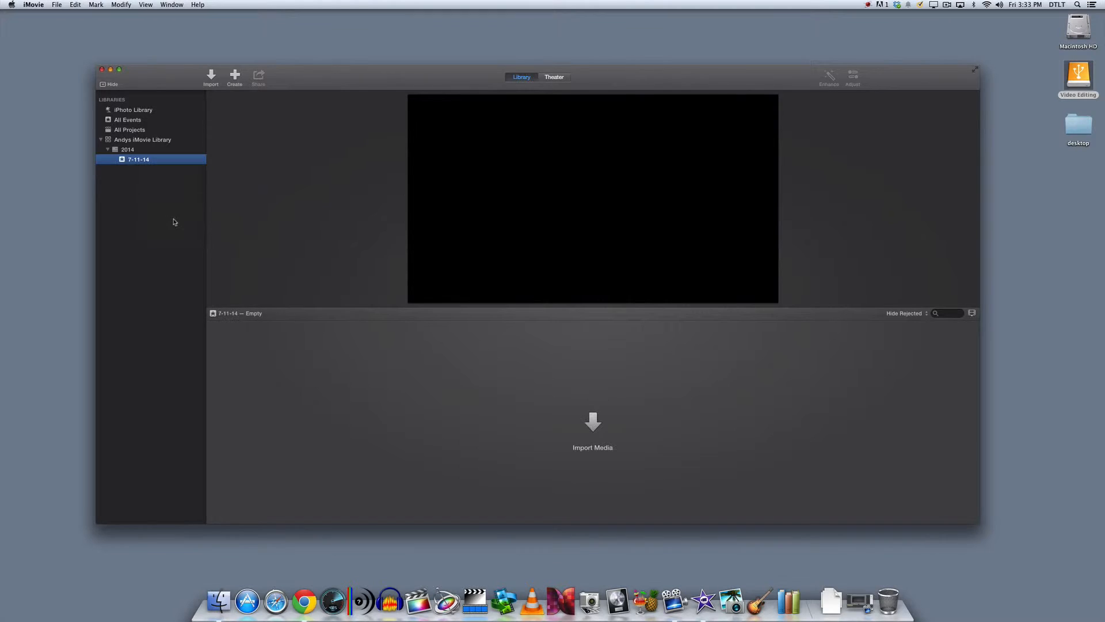
- Reveal the new library in Finder to check where it is stored, and close the Finder window
{"action": "left_click", "coordinate": [140, 141]}
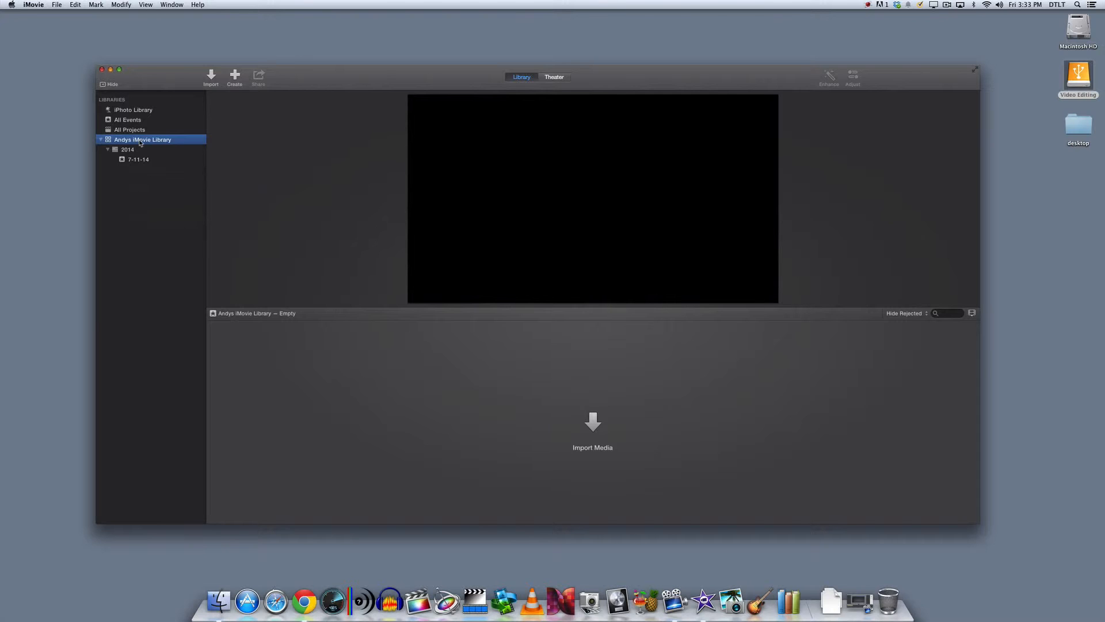
{"action": "right_click", "coordinate": [141, 142]}
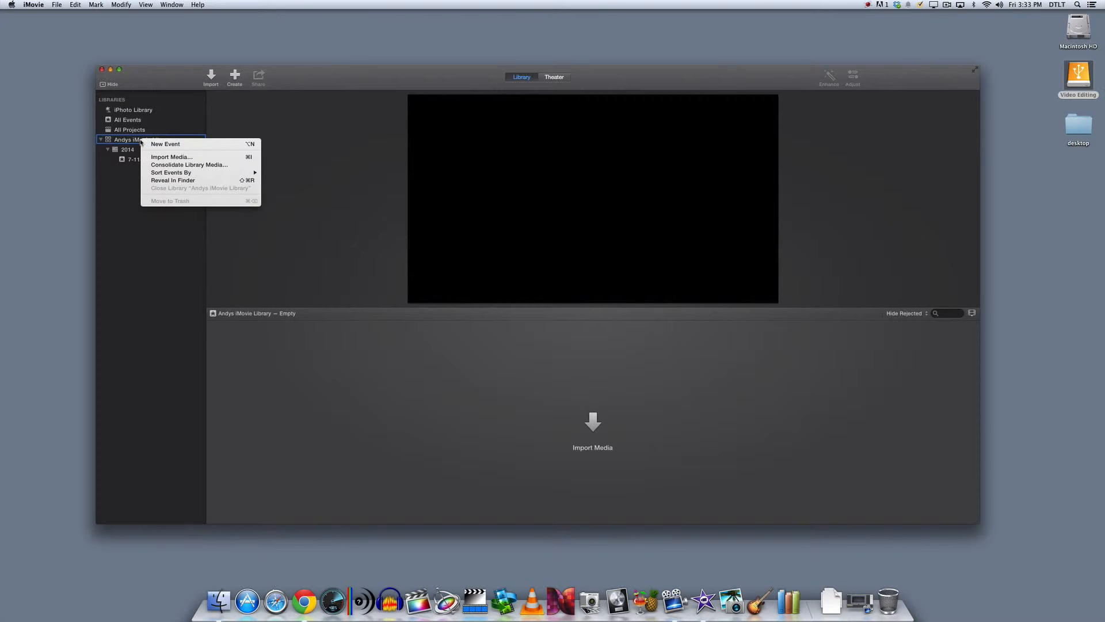
{"action": "left_click", "coordinate": [173, 180]}
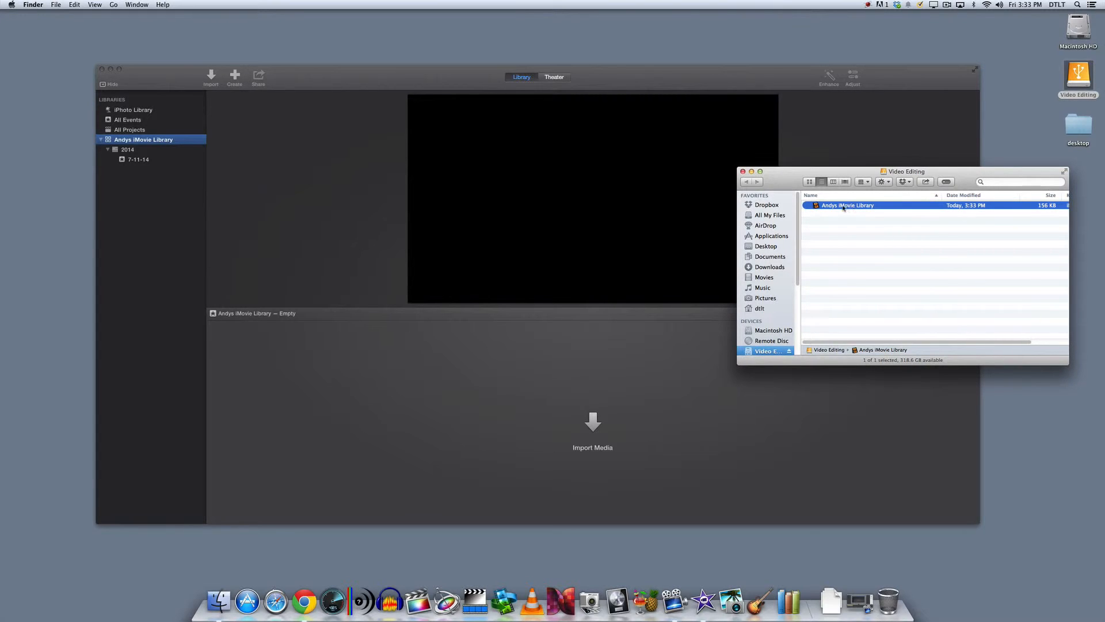
{"action": "left_click", "coordinate": [742, 171]}
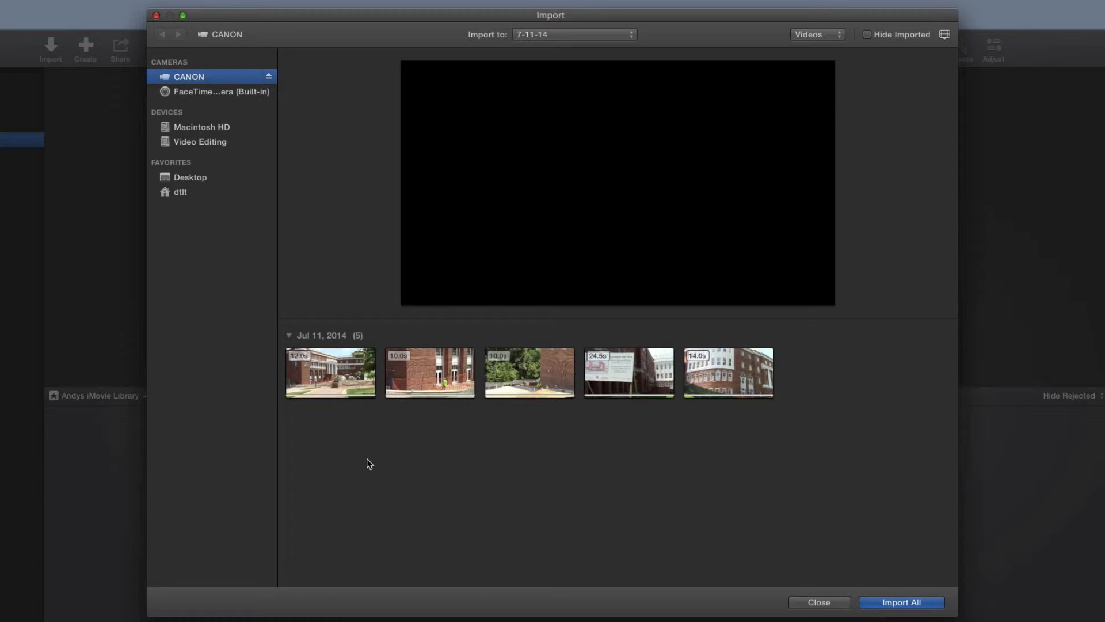
- Preview the Jul 11, 2014 clips on the CANON camera in the Import window
{"action": "left_click", "coordinate": [334, 371]}
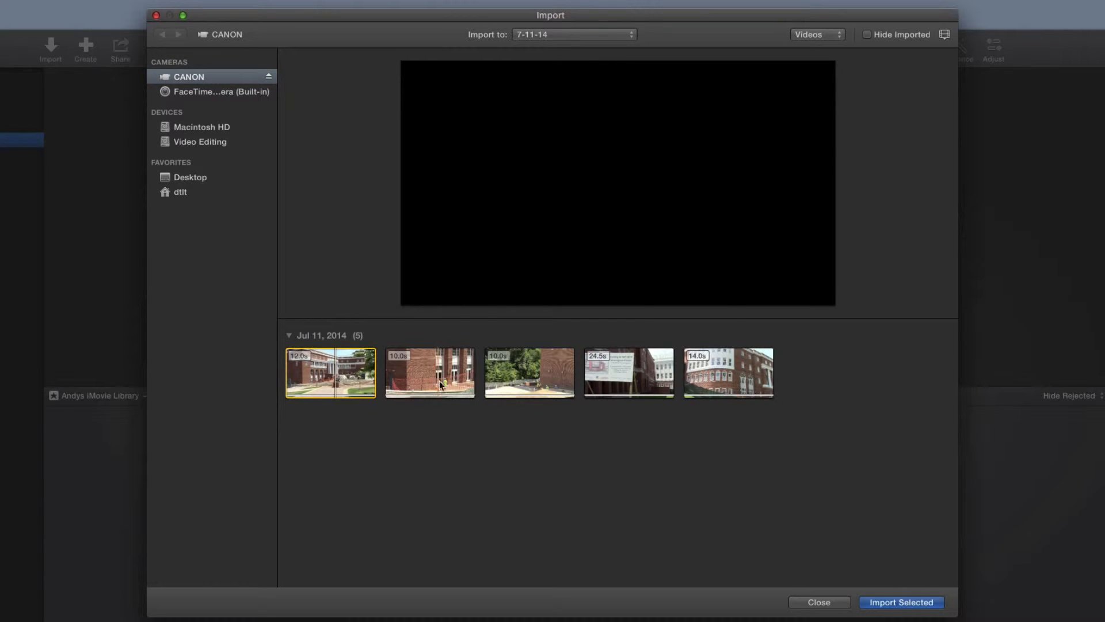
{"action": "left_click", "coordinate": [434, 375]}
{"action": "left_click", "coordinate": [527, 375]}
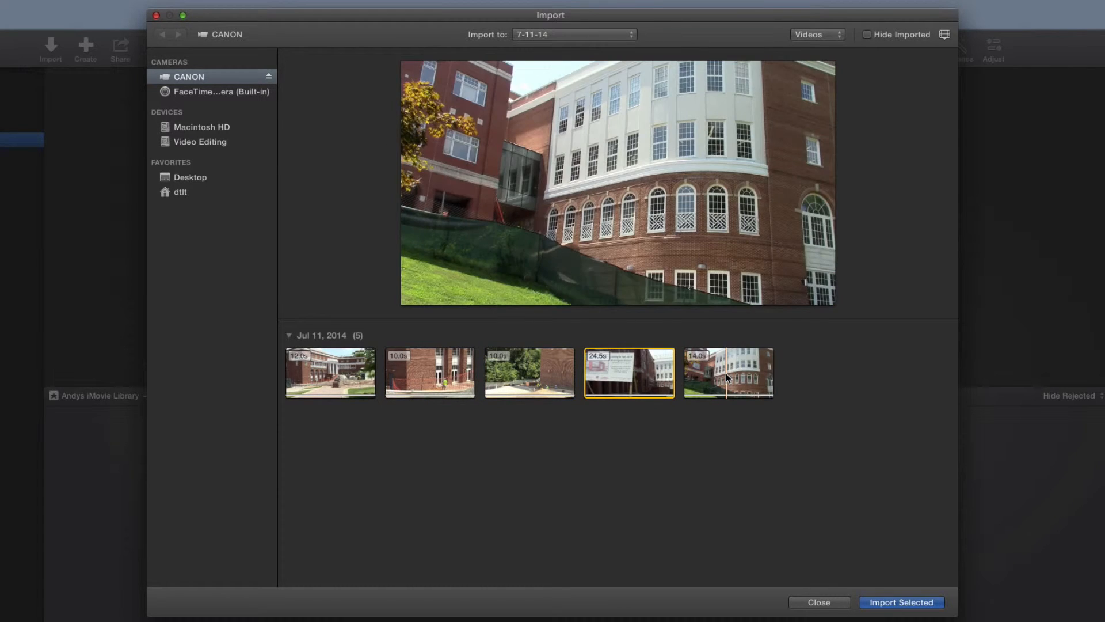
{"action": "left_click", "coordinate": [726, 373]}
{"action": "left_click", "coordinate": [637, 375]}
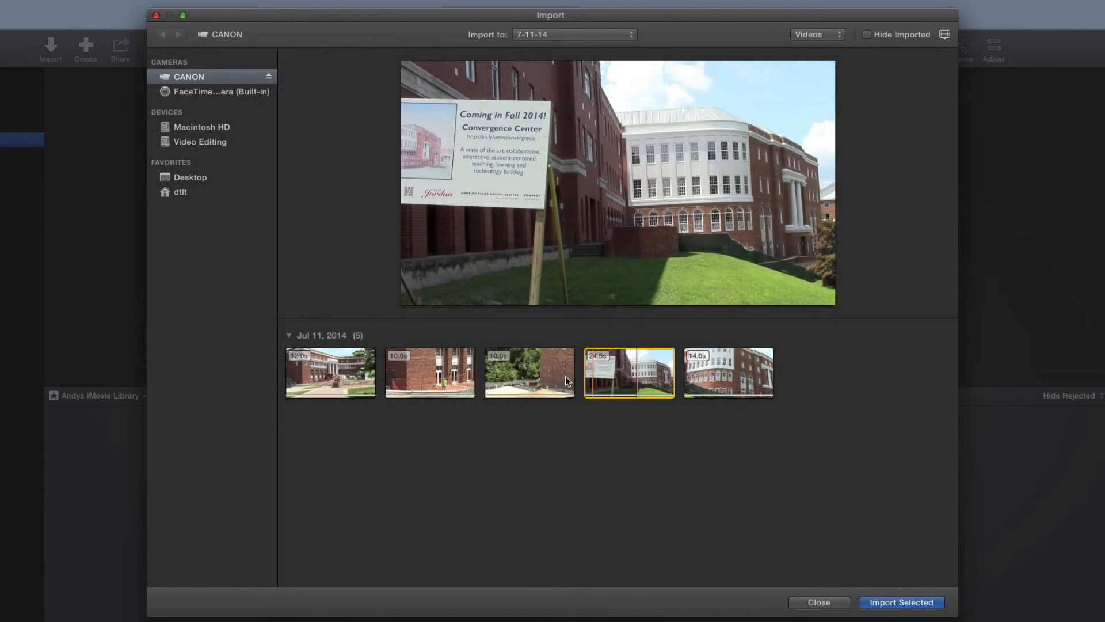
{"action": "left_click", "coordinate": [509, 374]}
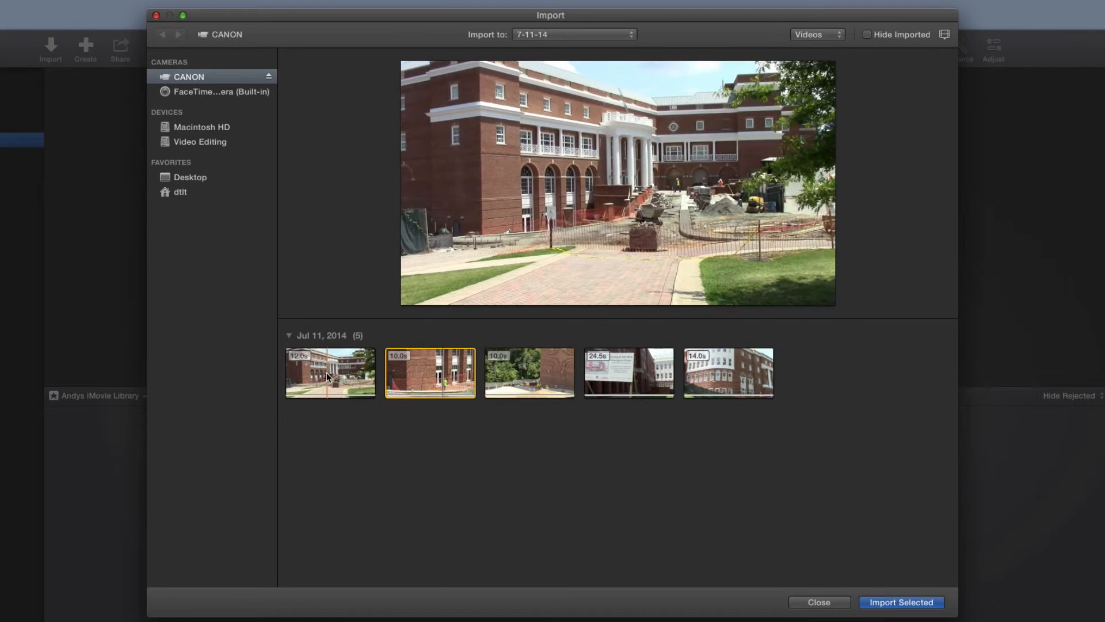
{"action": "left_click", "coordinate": [327, 377]}
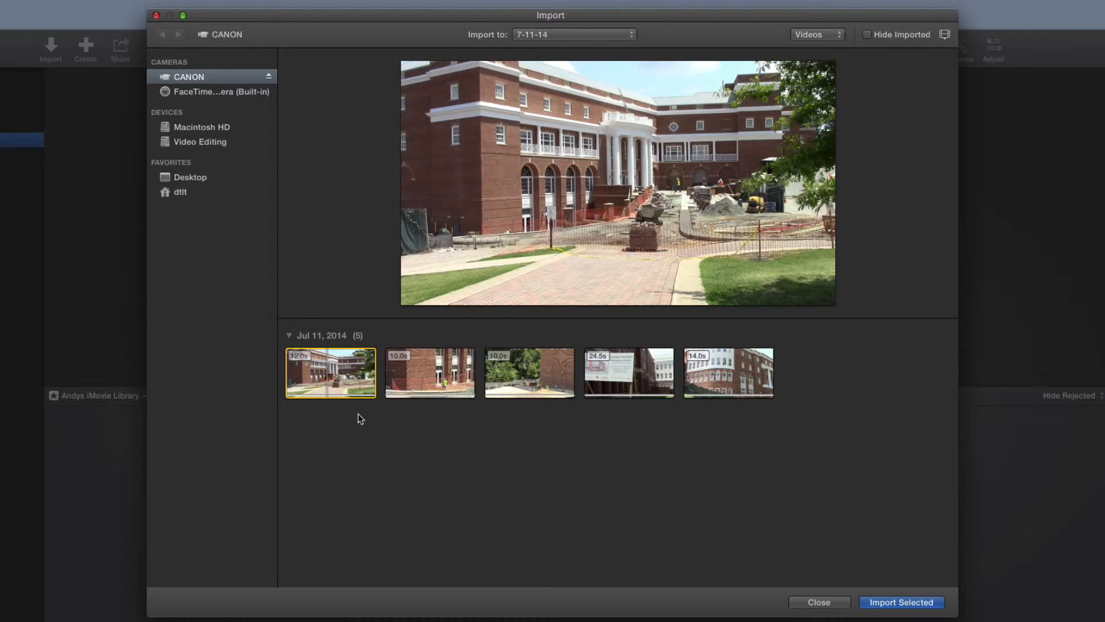
{"action": "key", "text": "space"}
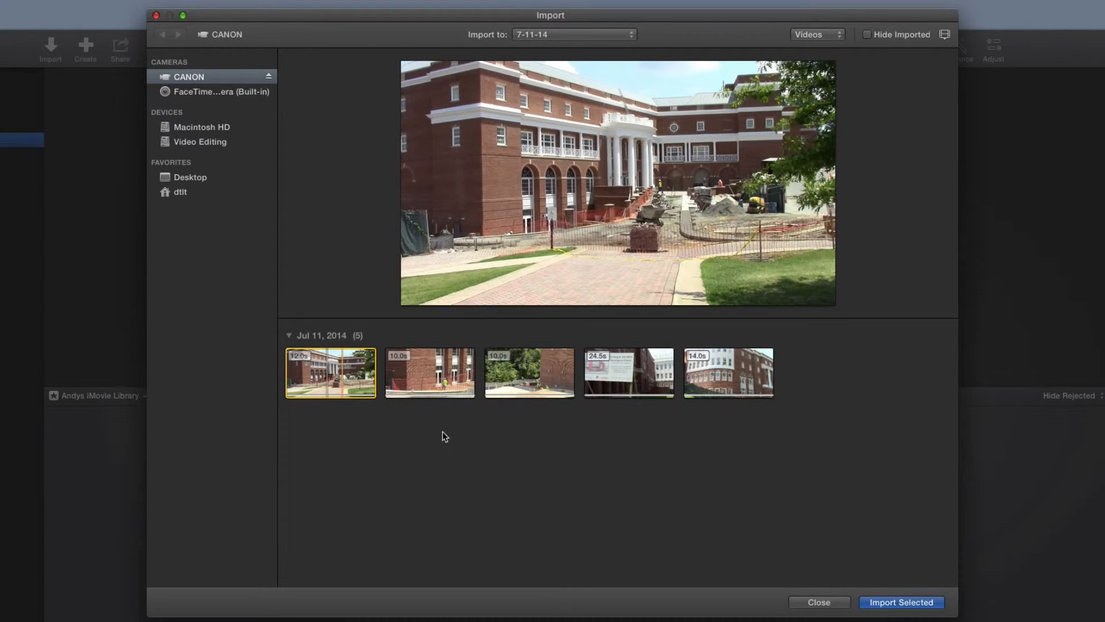
{"action": "left_click", "coordinate": [535, 377]}
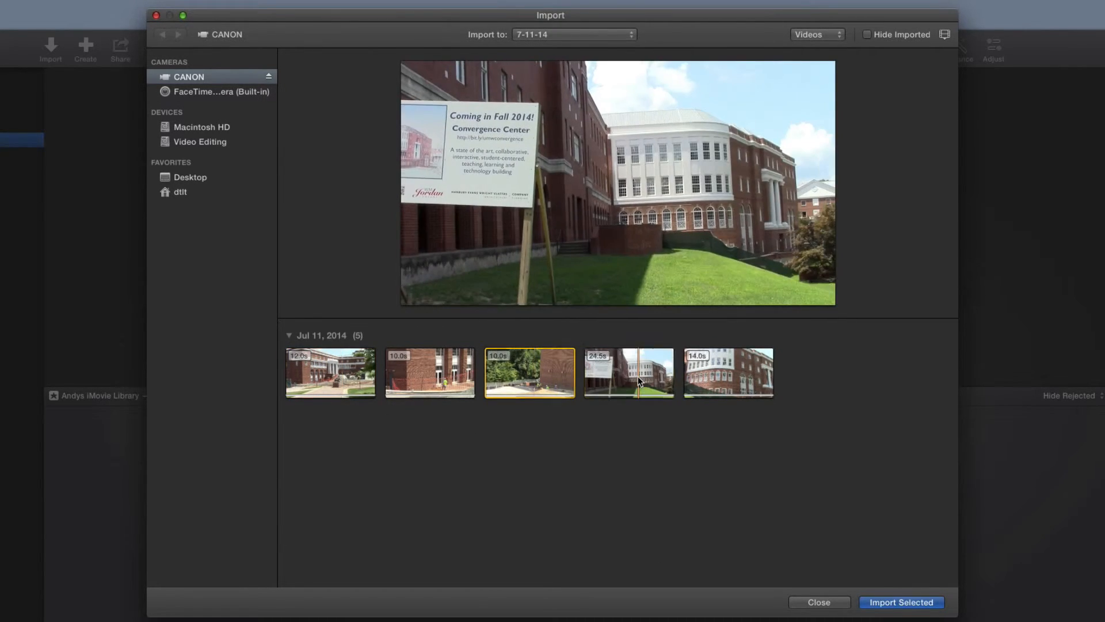
{"action": "left_click", "coordinate": [727, 374]}
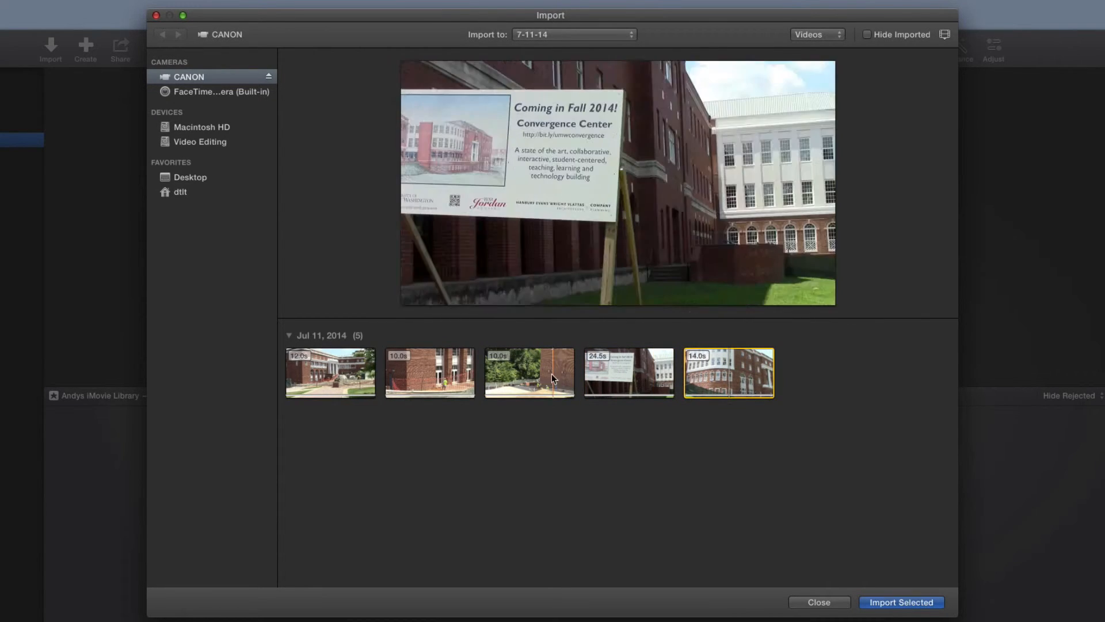
- Select the third, fourth and fifth camera clips together
{"action": "left_click", "coordinate": [551, 374]}
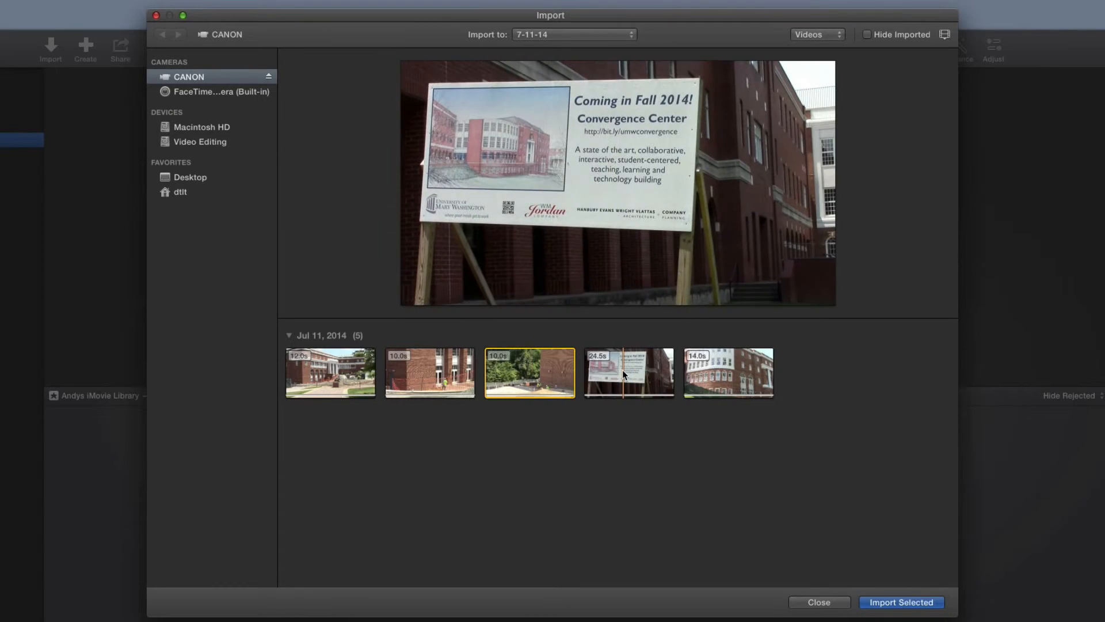
{"action": "left_click", "coordinate": [622, 370], "text": "super"}
{"action": "left_click", "coordinate": [725, 368], "text": "super"}
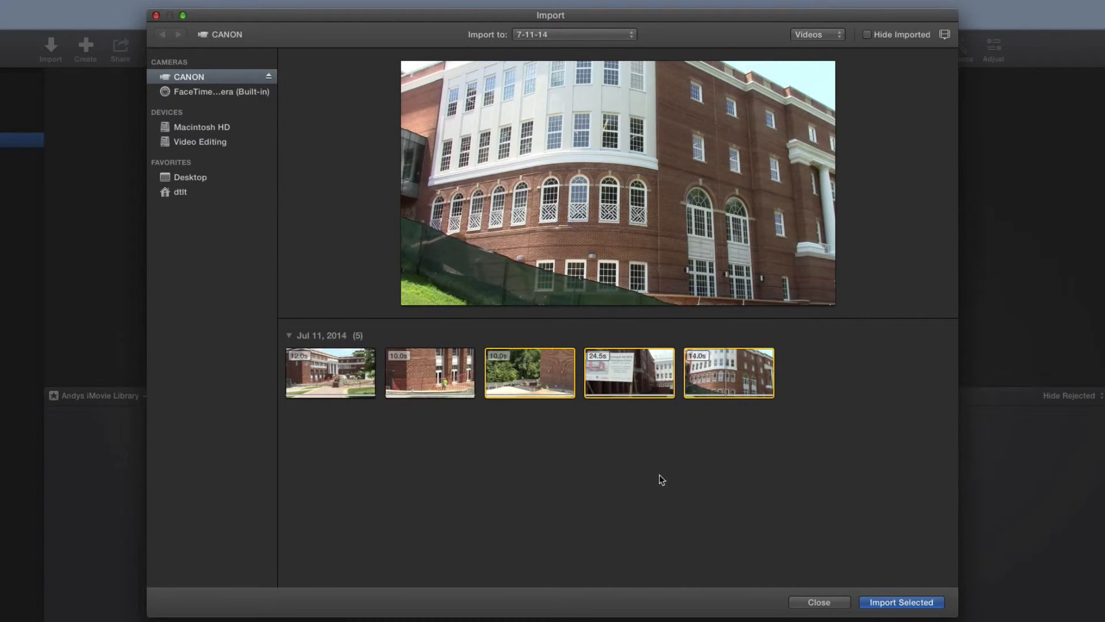
- Clear the clip selection, import all CANON clips into the 7-11-14 event, and dismiss the completion notification without ejecting the camera
{"action": "left_click", "coordinate": [519, 496]}
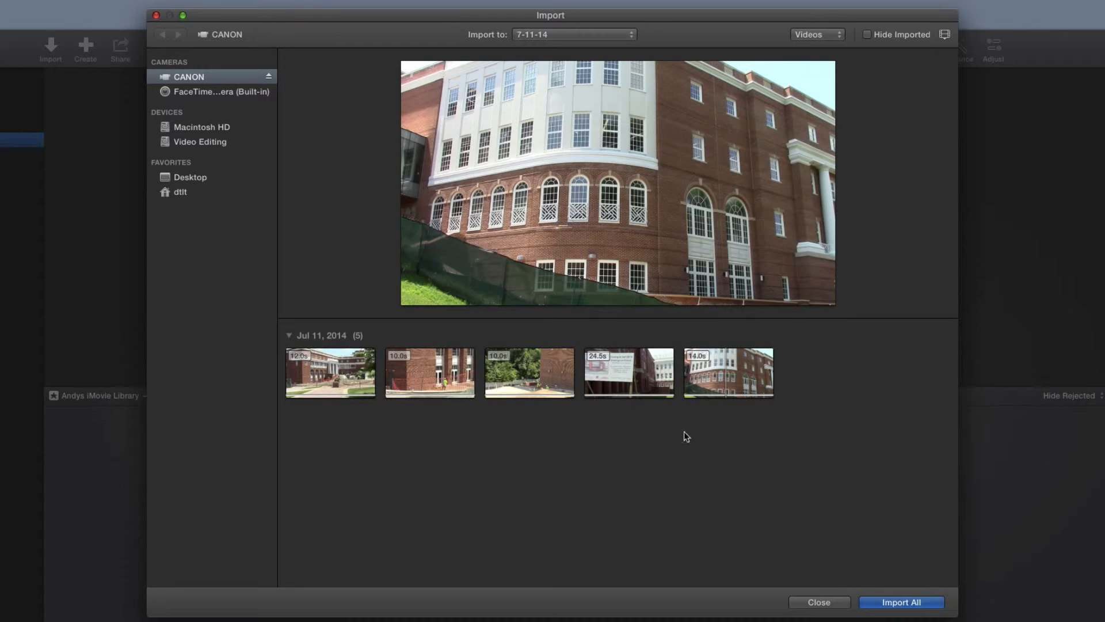
{"action": "left_click", "coordinate": [896, 602]}
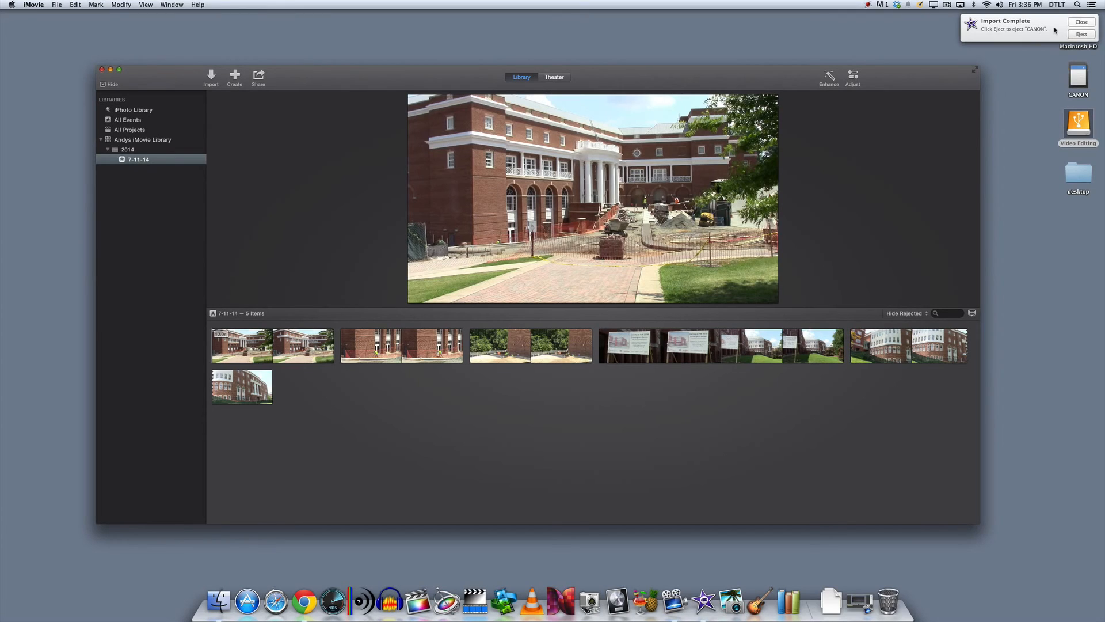
{"action": "left_click", "coordinate": [1081, 23]}
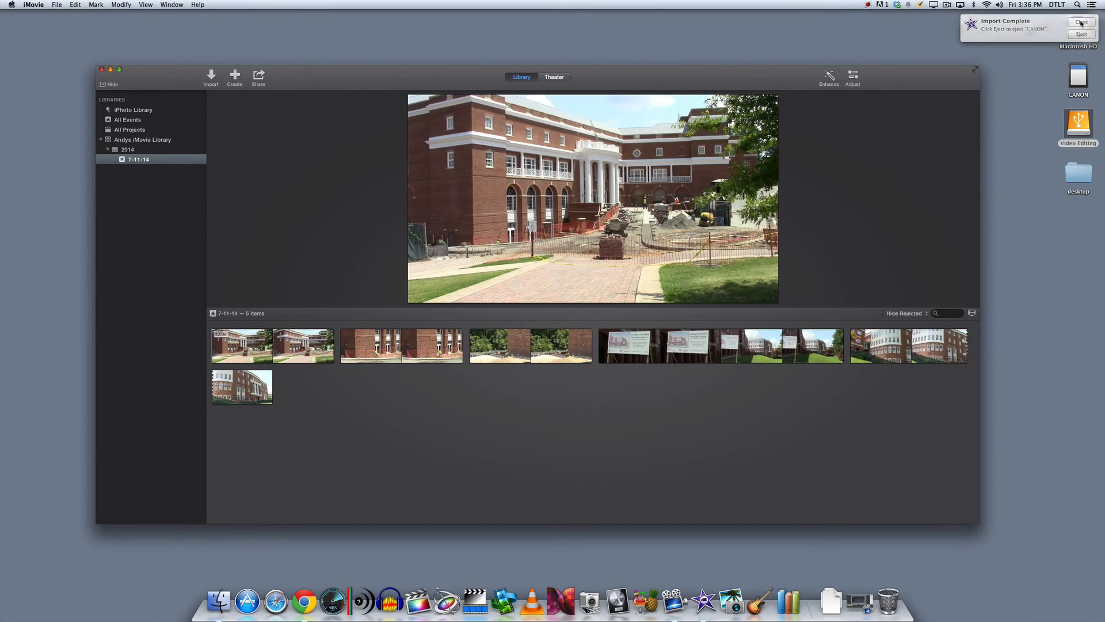